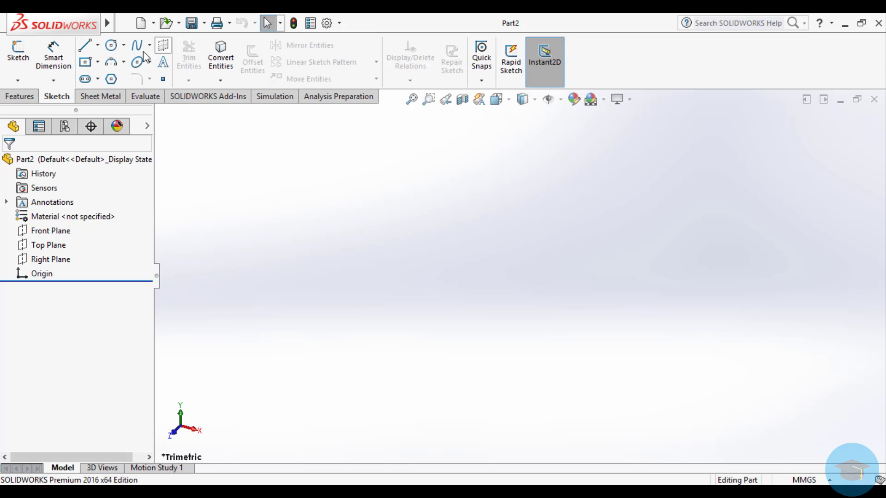
# Start a new sketch on the Front Plane.
pyautogui.click(18, 55)
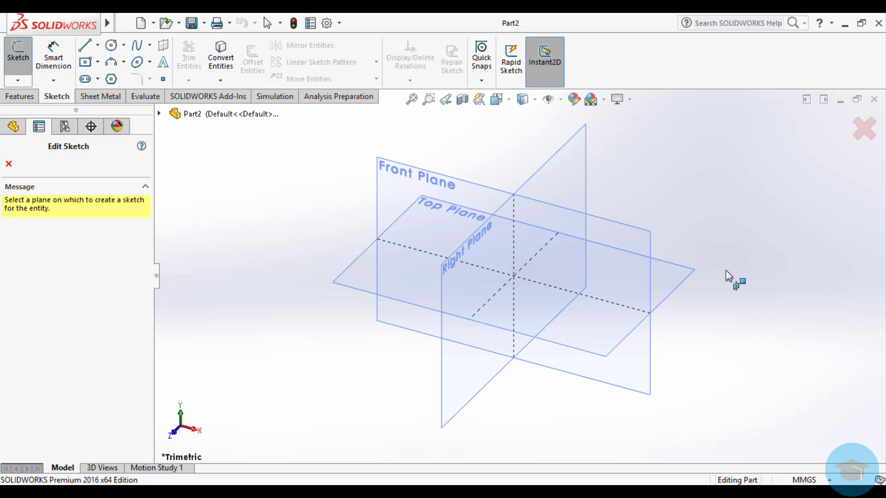
pyautogui.click(391, 176)
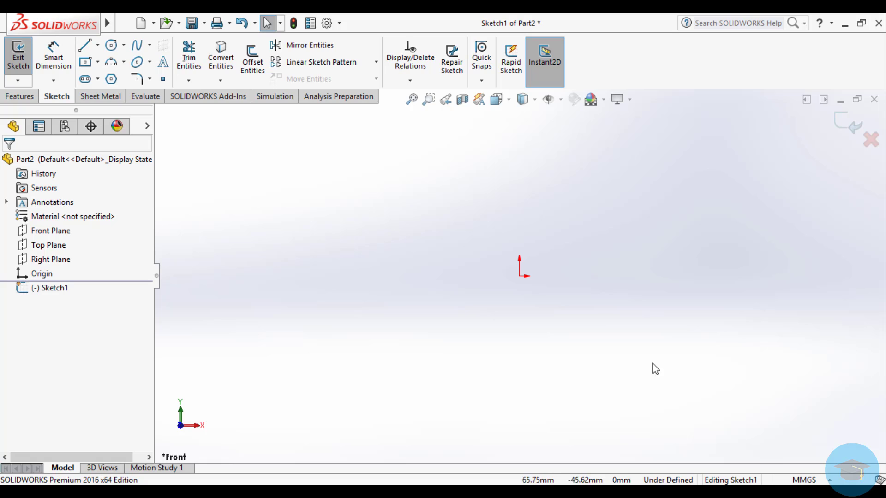
# From the origin, sketch connected lines: horizontal about 66 mm to the right, vertical about 36 mm up, and a diagonal back down to the left.
pyautogui.click(98, 47)
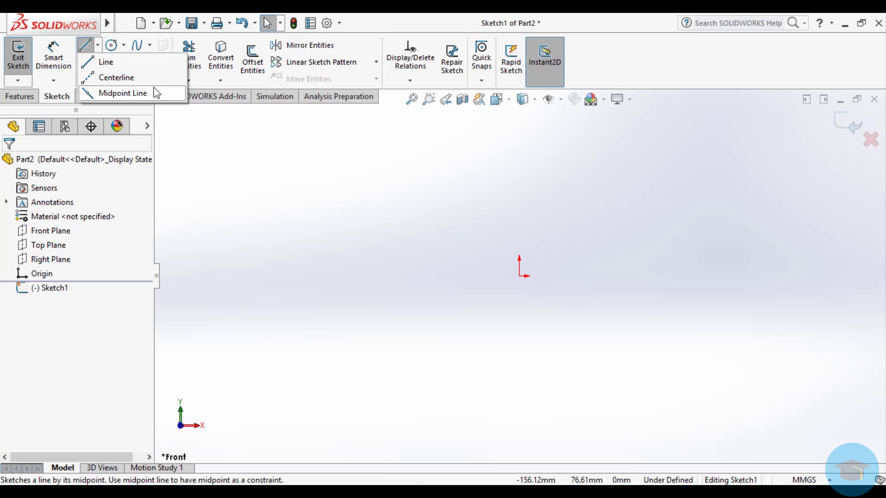
pyautogui.click(121, 64)
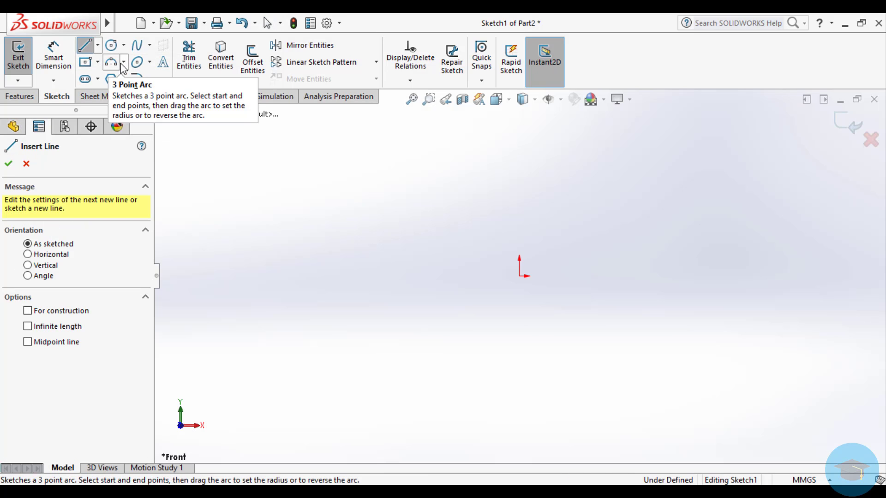
pyautogui.click(519, 275)
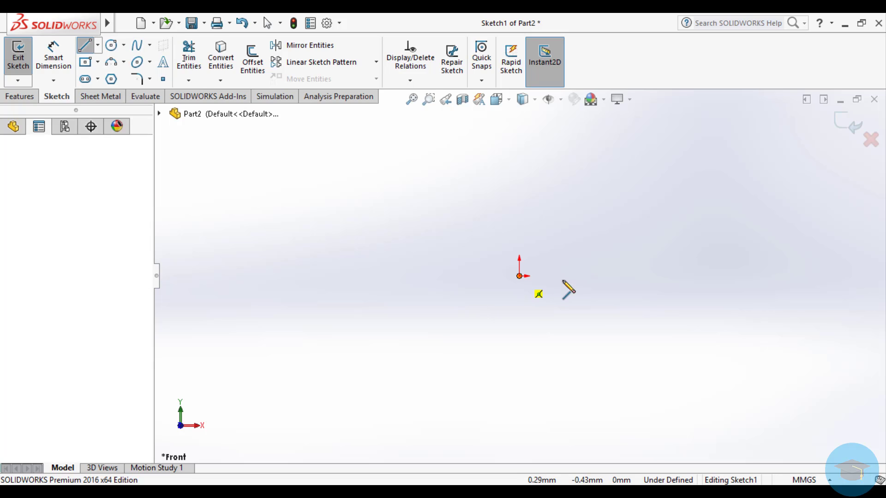
pyautogui.click(669, 275)
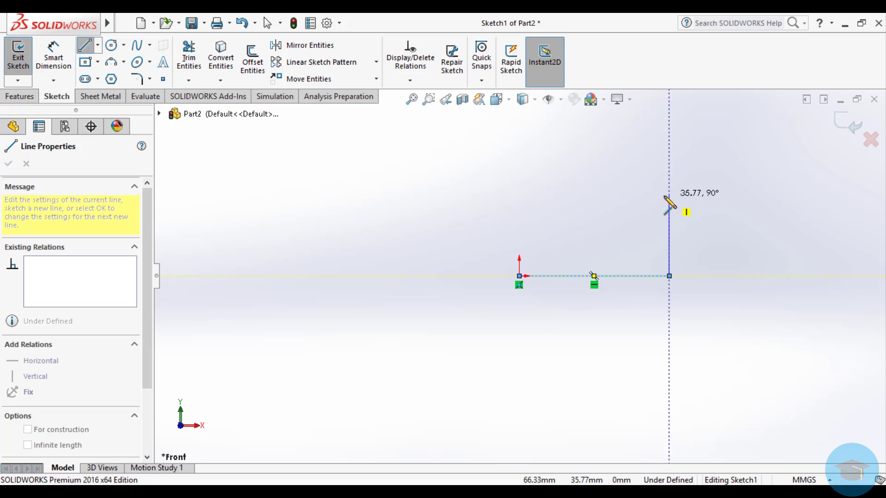
pyautogui.click(669, 196)
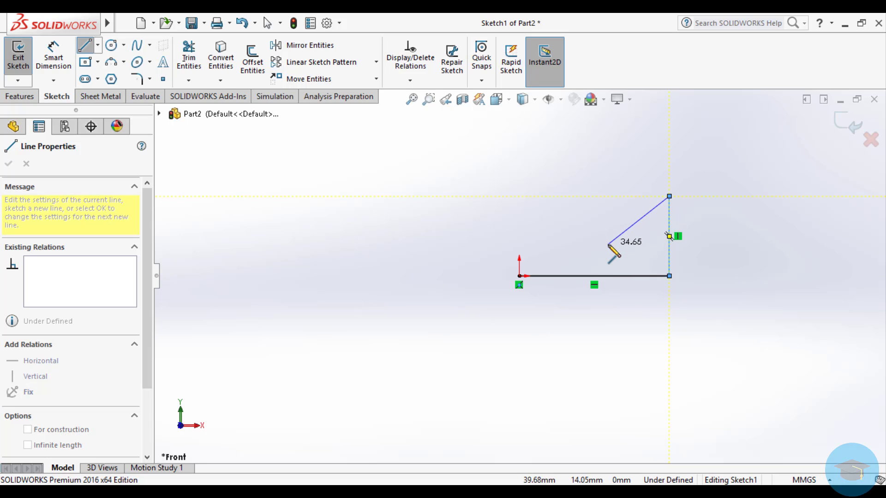
pyautogui.click(611, 236)
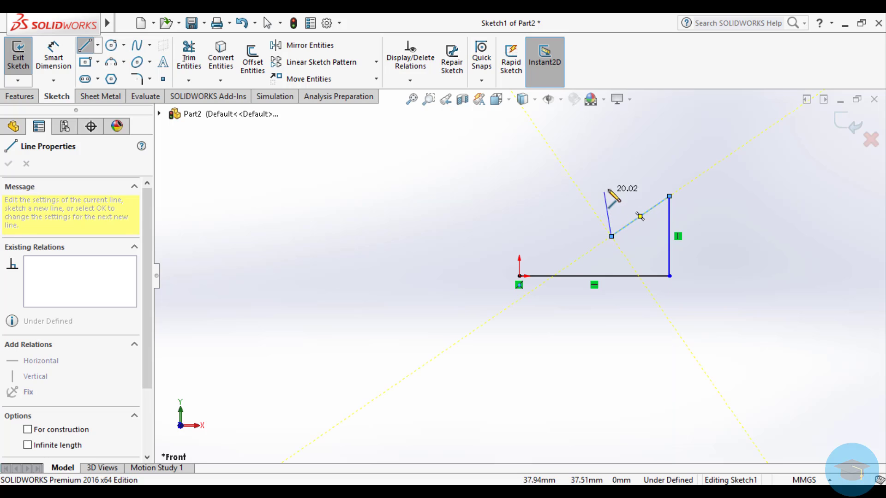
# Continue the line chain with five vertical and horizontal segments wrapping clockwise around the first lines, ending above and left of the origin.
pyautogui.click(611, 165)
pyautogui.click(723, 165)
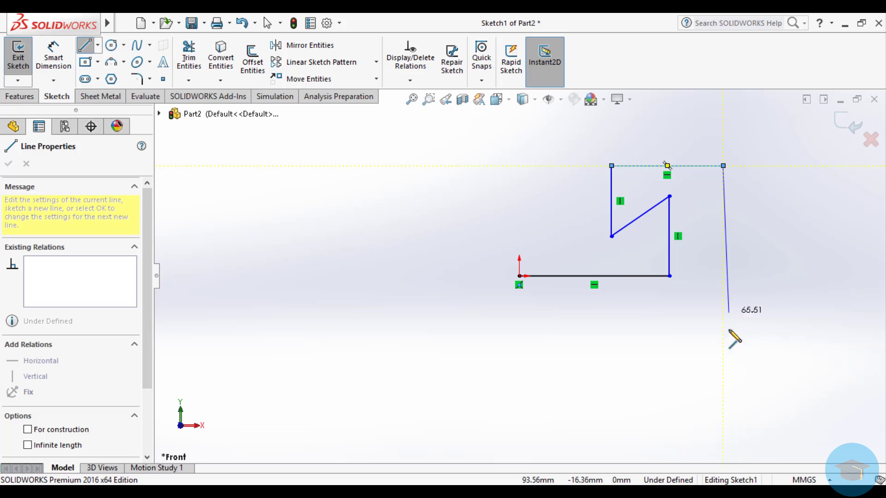
pyautogui.click(723, 369)
pyautogui.click(500, 369)
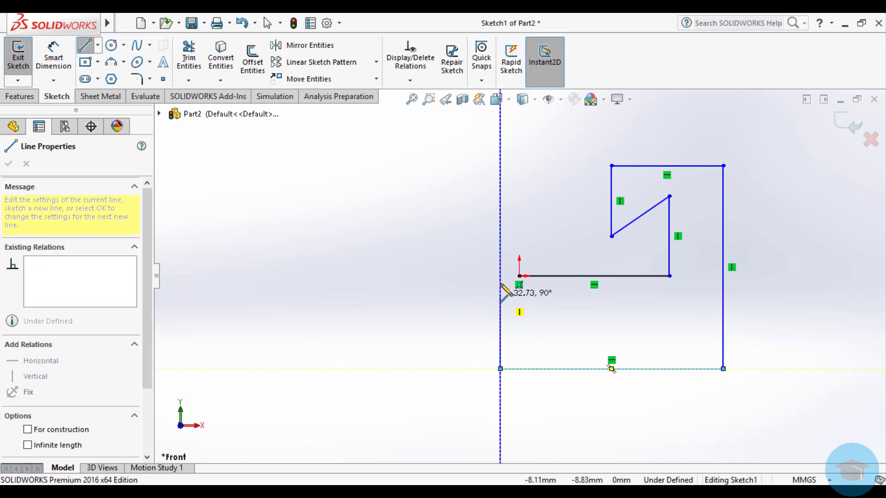
pyautogui.click(500, 188)
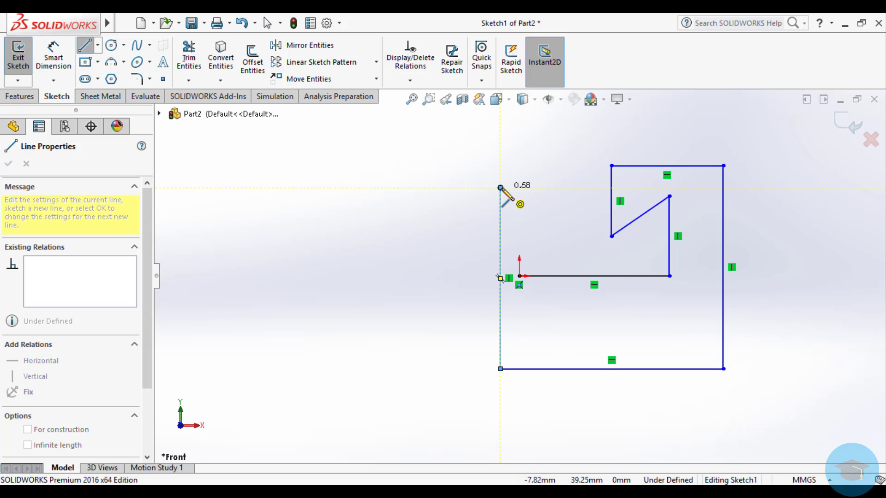
pyautogui.press('Escape')
# Delete the whole line chain from the sketch.
pyautogui.hotkey('ctrl', 'a')
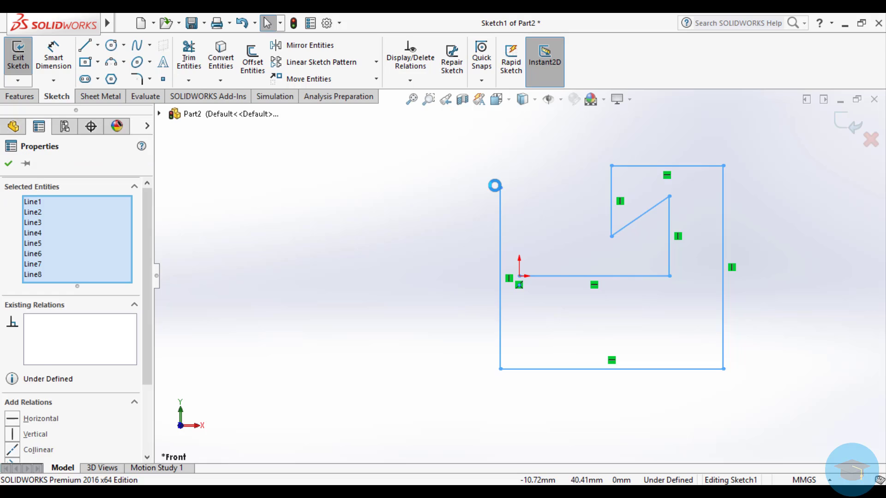
pyautogui.press('Delete')
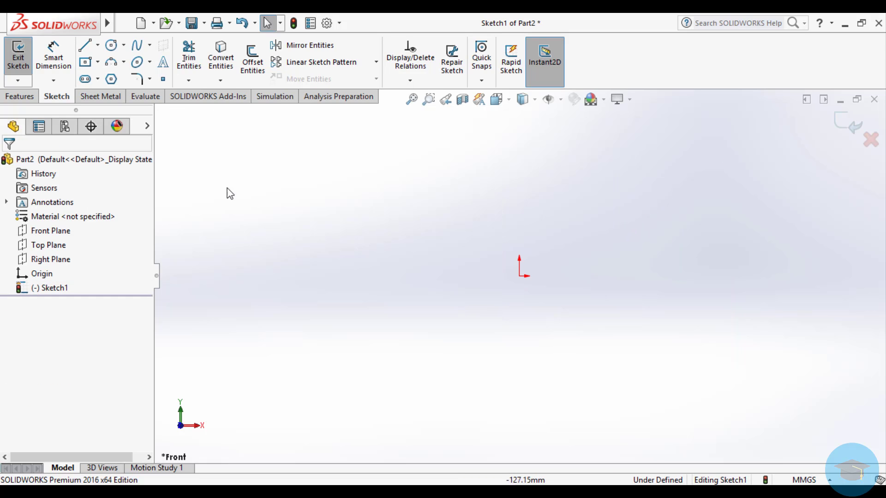
# Sketch a vertical centerline about 73 mm long to the left of the origin.
pyautogui.click(98, 45)
pyautogui.click(109, 78)
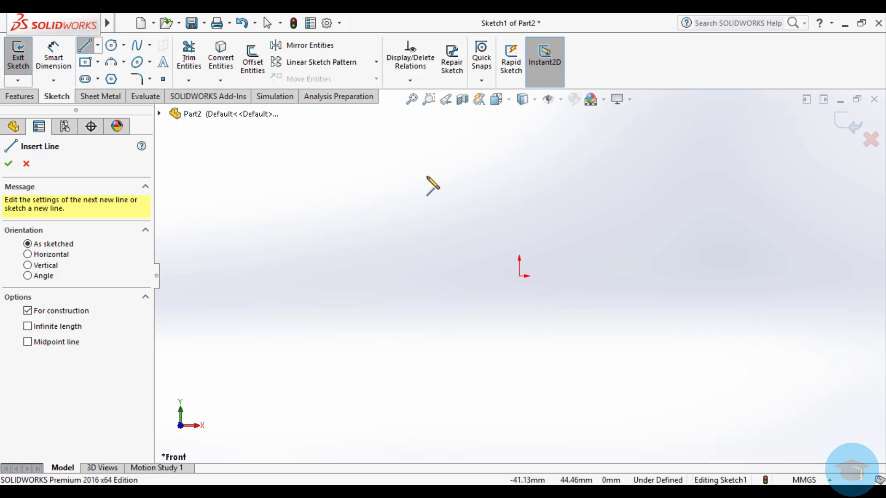
pyautogui.click(425, 246)
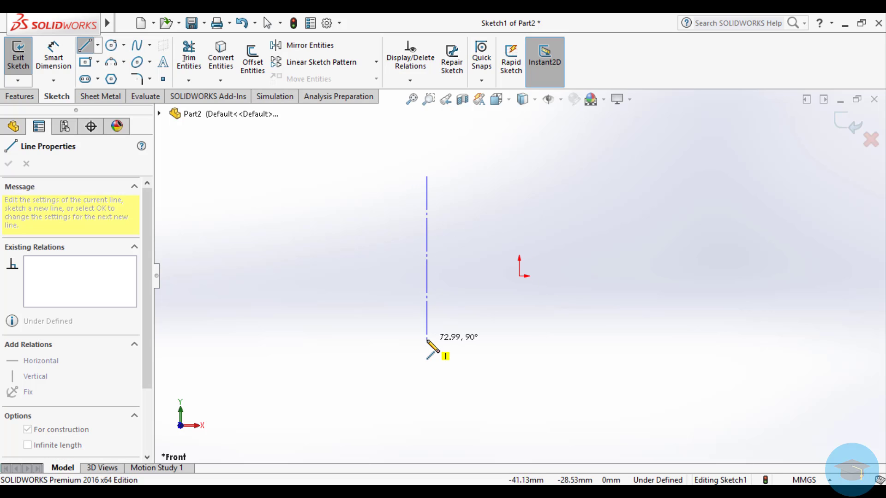
pyautogui.click(427, 340)
pyautogui.press('Escape')
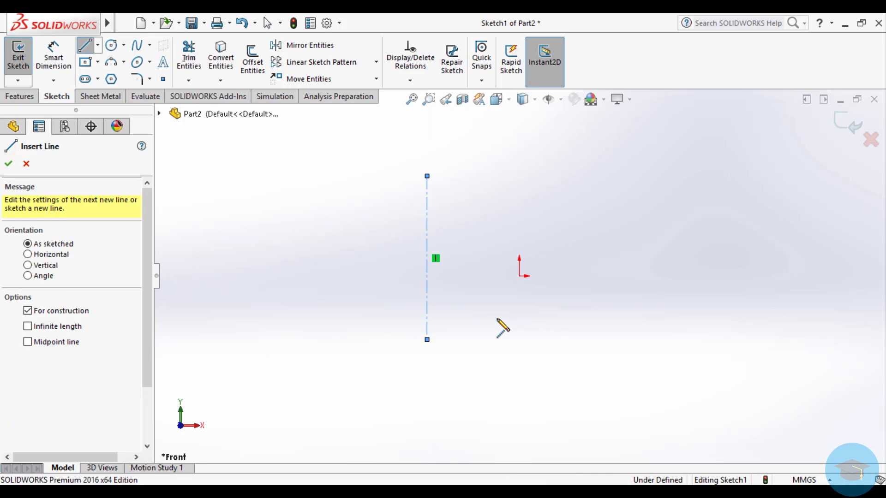
pyautogui.press('Escape')
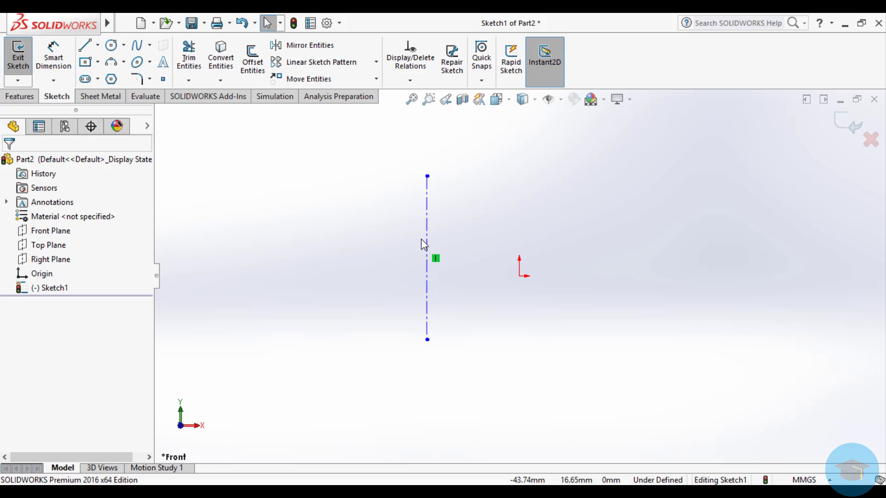
# Sketch a horizontal midpoint line to the right of and slightly above the origin.
pyautogui.click(98, 45)
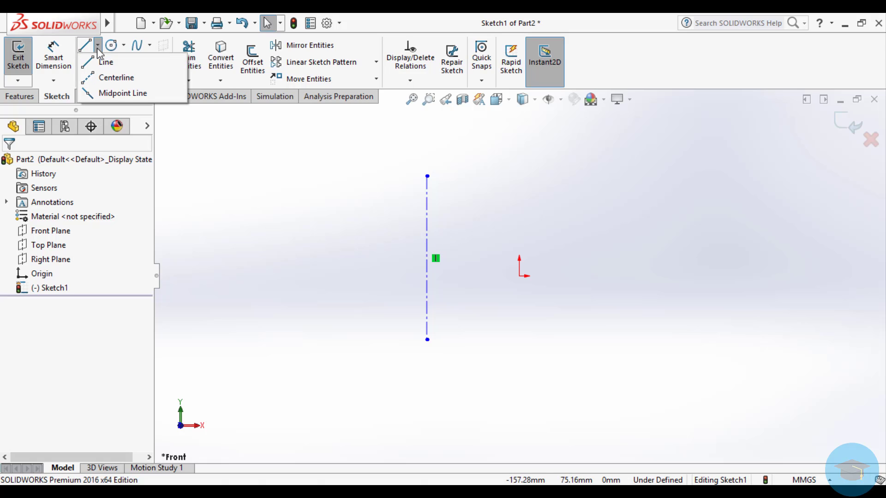
pyautogui.click(119, 91)
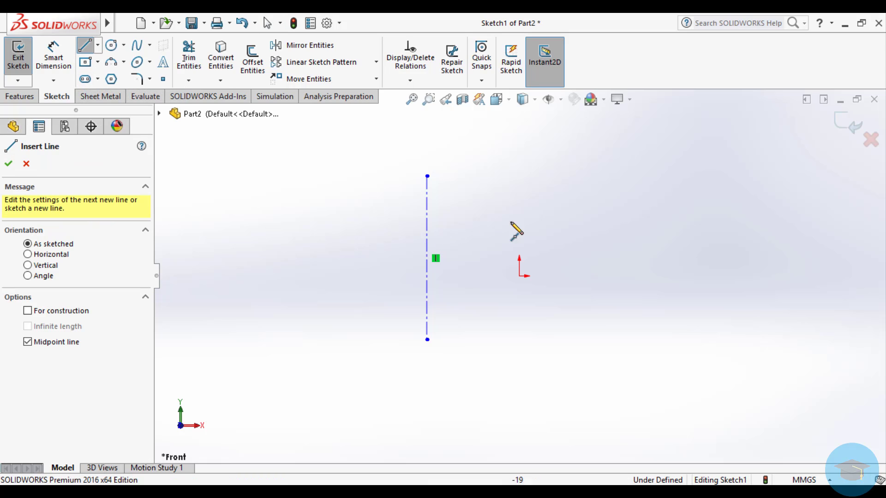
pyautogui.click(629, 249)
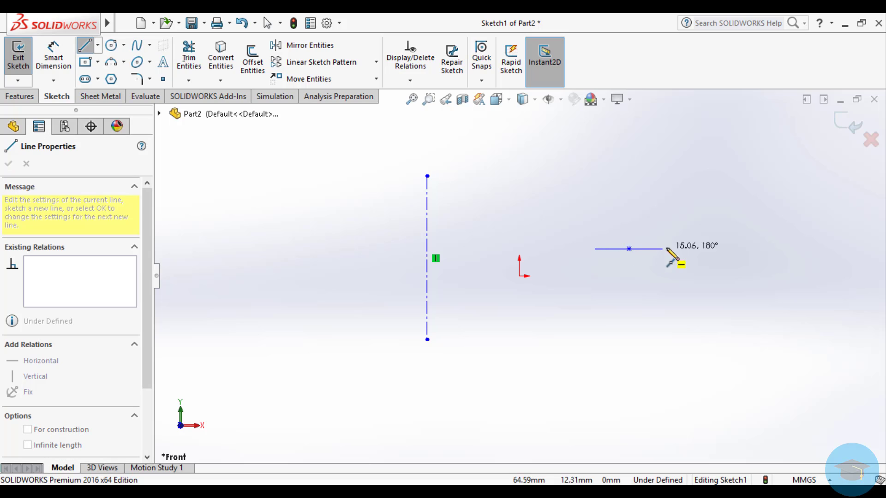
pyautogui.click(704, 248)
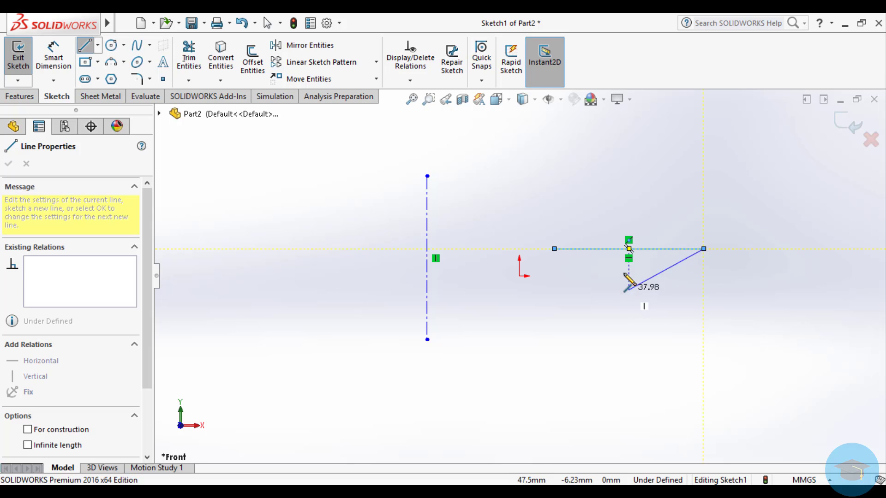
pyautogui.press('Escape')
pyautogui.press('Escape')
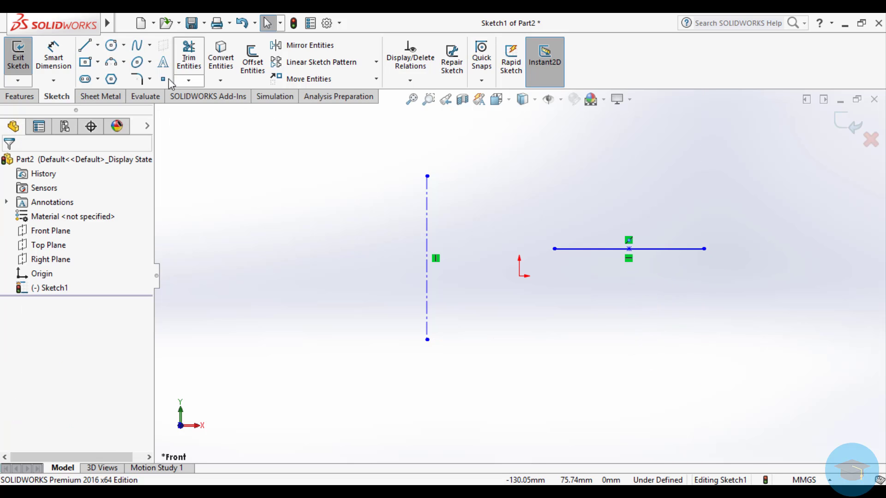
# Sketch a vertical midpoint line below the horizontal midpoint line.
pyautogui.click(97, 45)
pyautogui.click(116, 93)
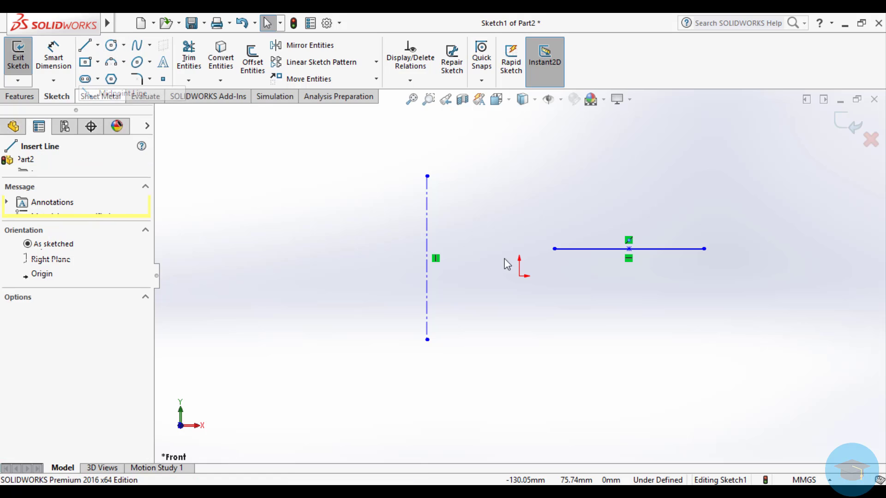
pyautogui.click(607, 362)
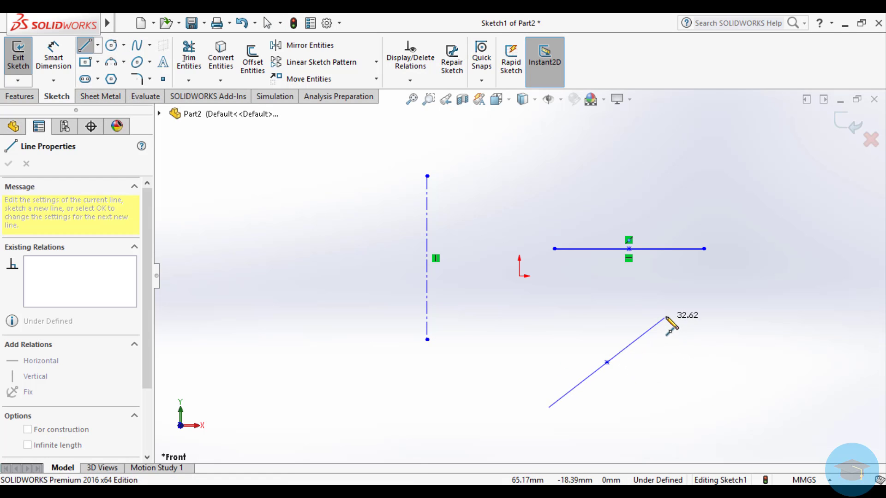
pyautogui.click(607, 287)
pyautogui.press('Escape')
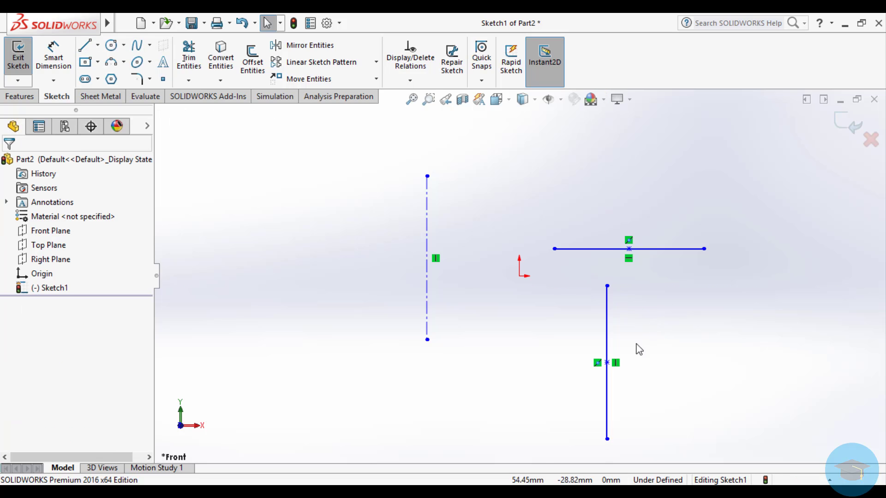
# Delete the centerline and both midpoint lines from the sketch.
pyautogui.hotkey('ctrl', 'a')
pyautogui.press('Delete')
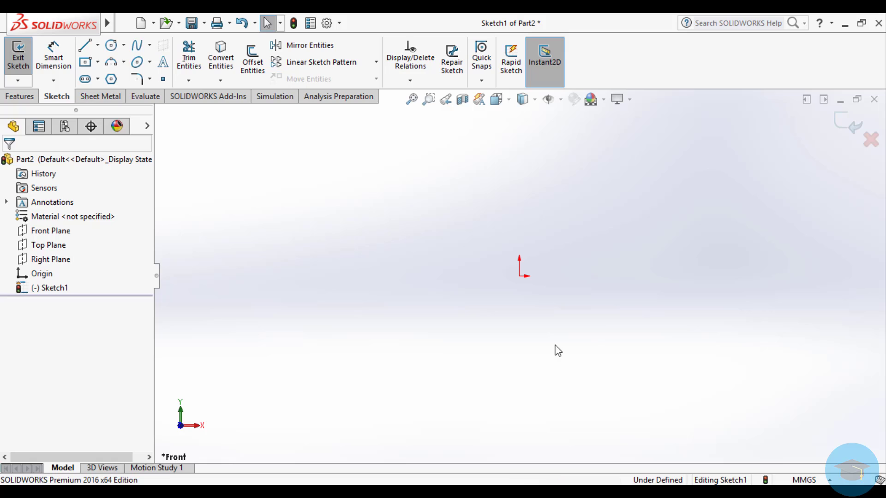
# Sketch a large center-point circle centered on the origin.
pyautogui.click(124, 46)
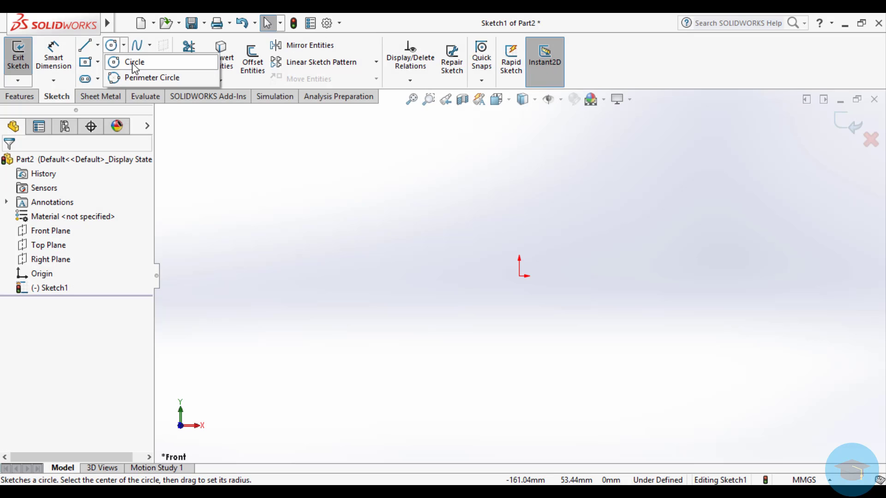
pyautogui.click(133, 63)
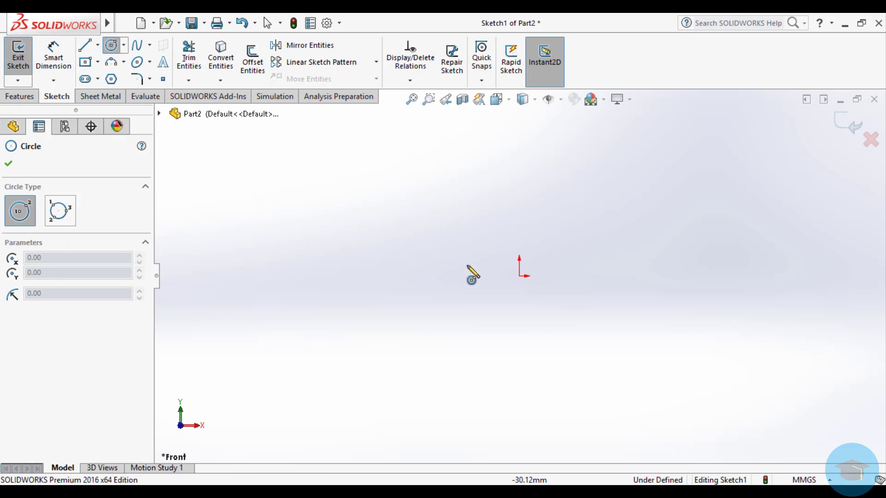
pyautogui.click(519, 276)
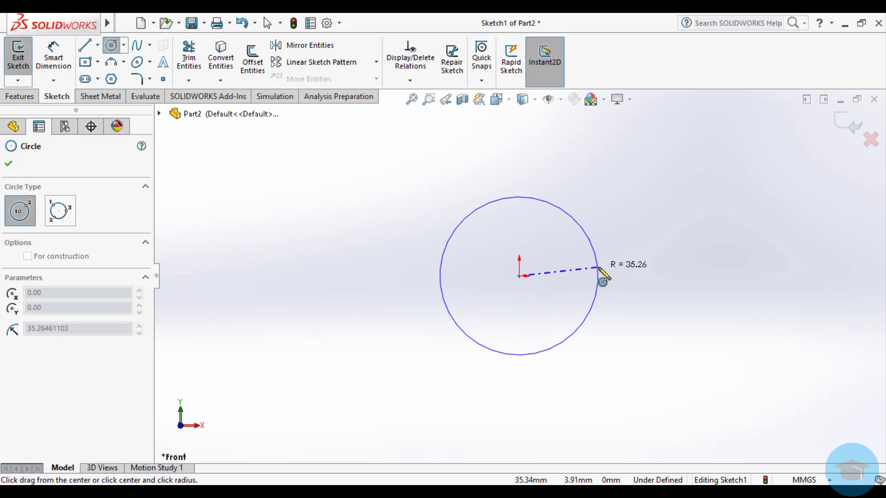
pyautogui.click(629, 272)
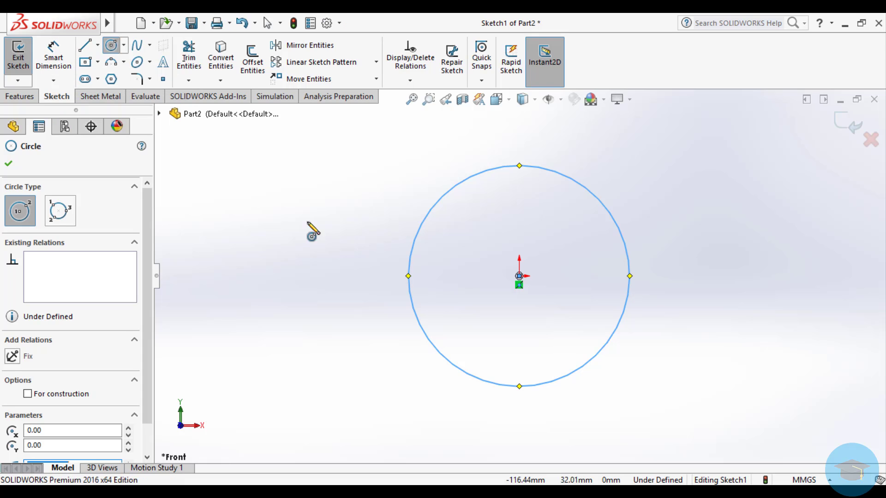
# Add three center-point circles: one overlapping the large circle's right side, one overlapping its left side, and a smaller one at the far left.
pyautogui.moveTo(608, 277); pyautogui.dragTo(664, 316)
pyautogui.click(503, 298)
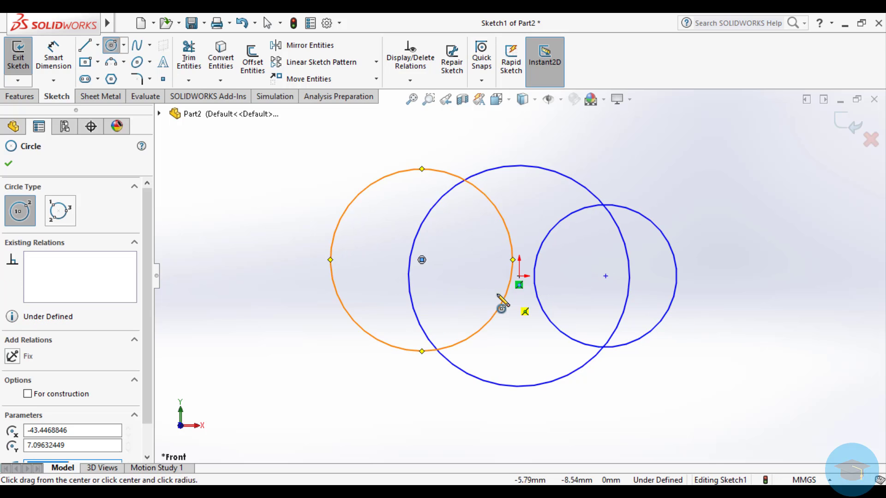
pyautogui.click(270, 259)
pyautogui.click(307, 283)
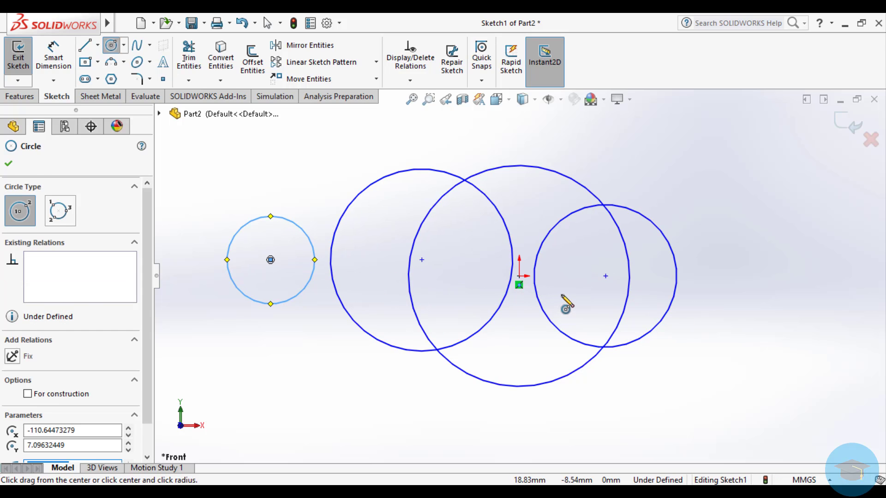
pyautogui.press('Escape')
# Sketch a three-point perimeter circle that encloses the small far-left circle and touches the large origin-centered circle's left side.
pyautogui.click(124, 45)
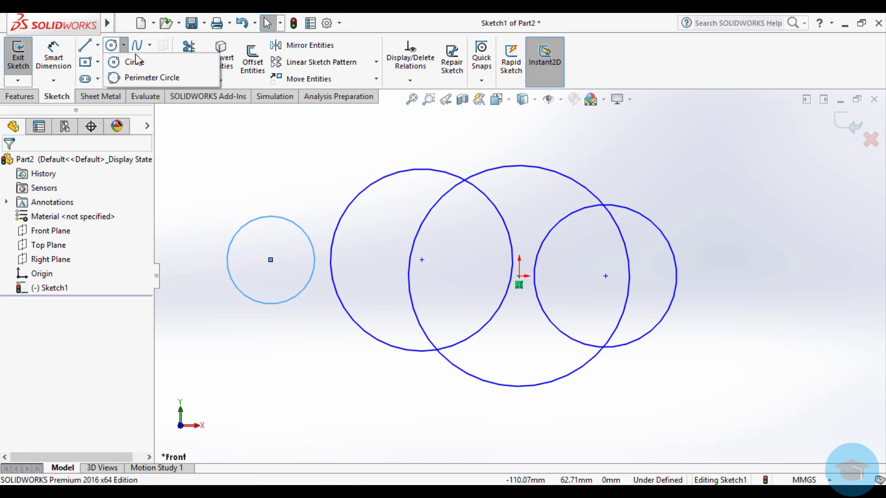
pyautogui.click(153, 79)
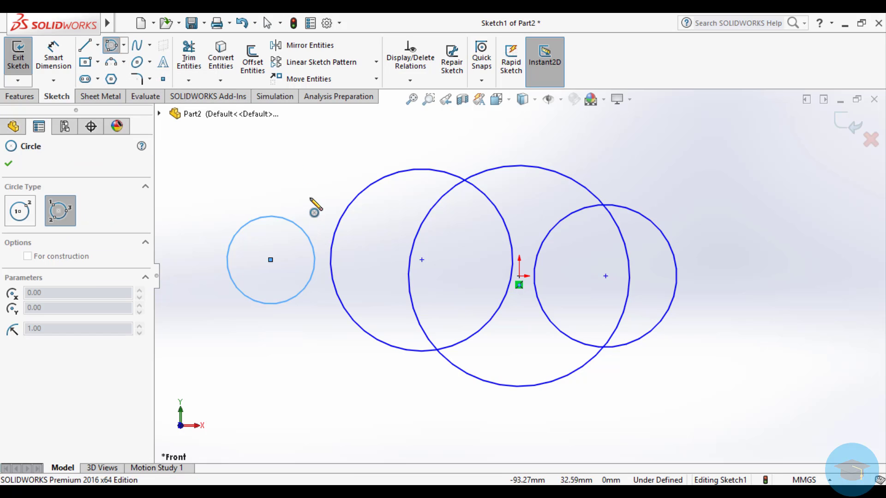
pyautogui.click(301, 175)
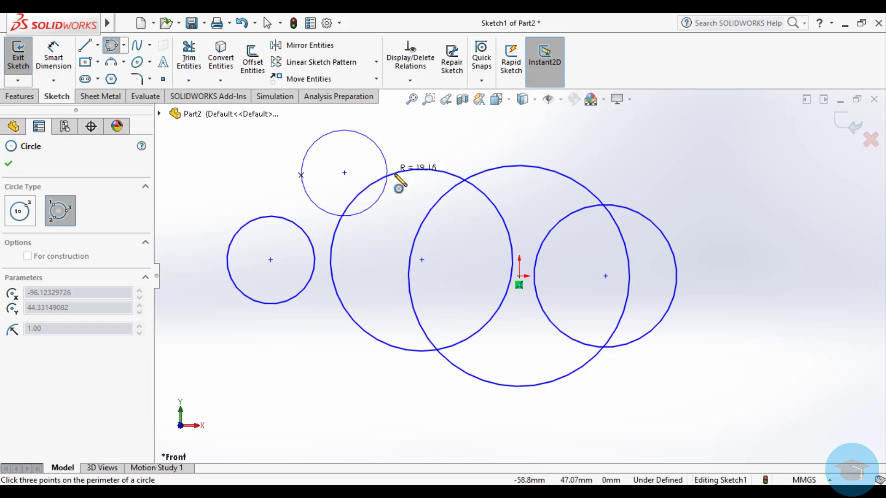
pyautogui.click(374, 203)
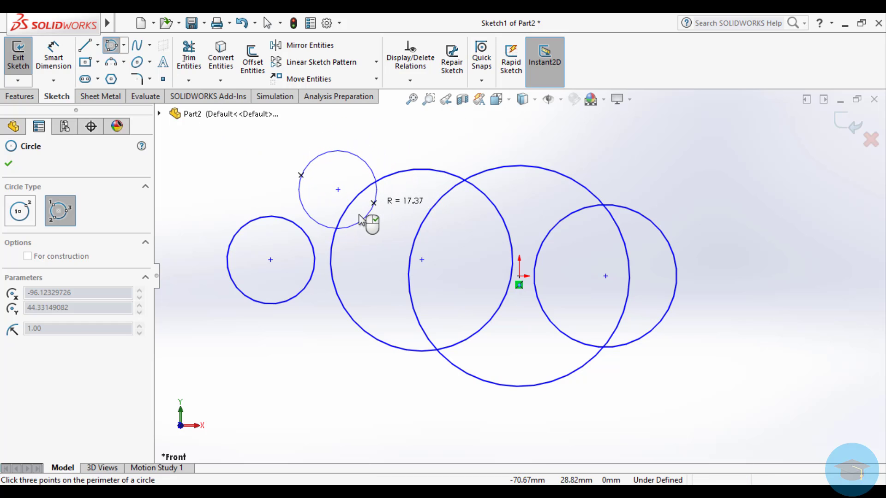
pyautogui.click(260, 377)
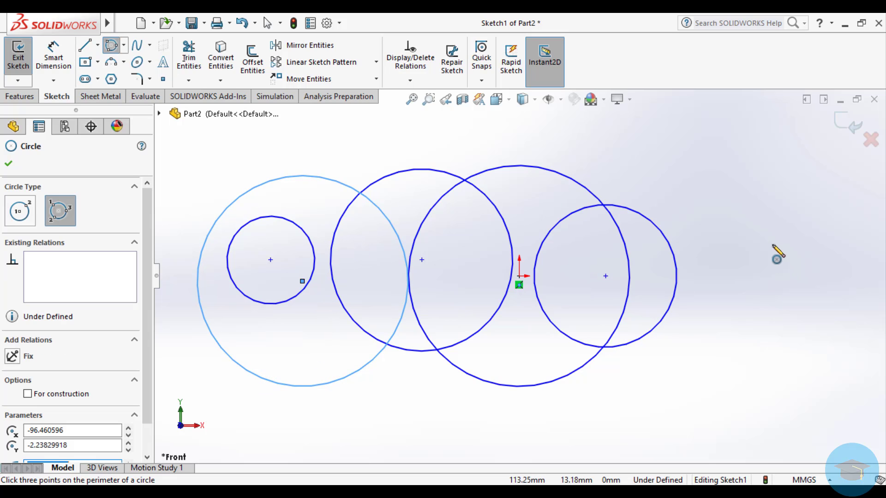
# Sketch a second perimeter circle with a radius of about 28 mm, standing clear to the upper right of the other circles.
pyautogui.click(754, 241)
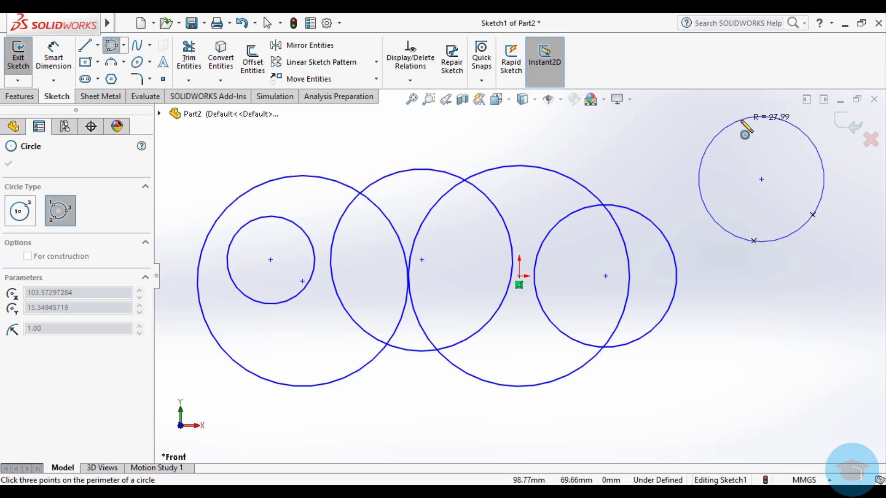
pyautogui.click(740, 121)
pyautogui.press('Escape')
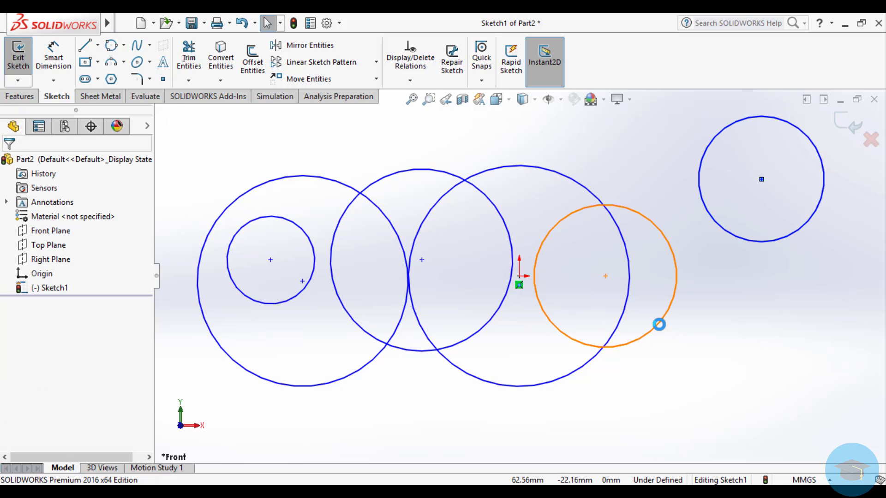
# Delete all circles from the sketch.
pyautogui.hotkey('ctrl', 'a')
pyautogui.press('Delete')
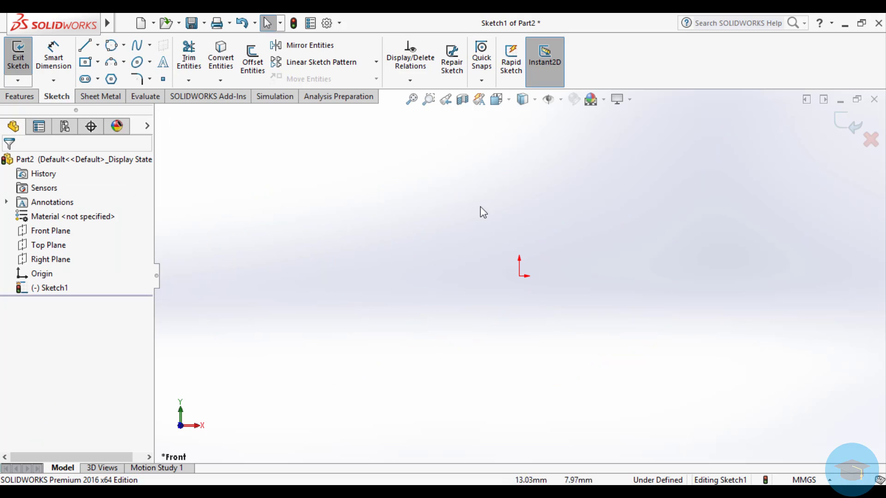
# Sketch an open, winding eight-point spline that starts at the origin and loops through the area left of it.
pyautogui.click(150, 45)
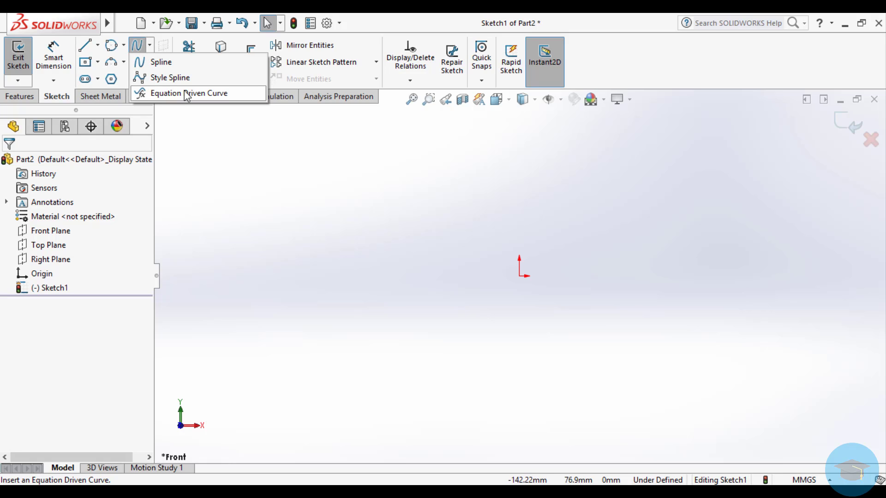
pyautogui.click(175, 63)
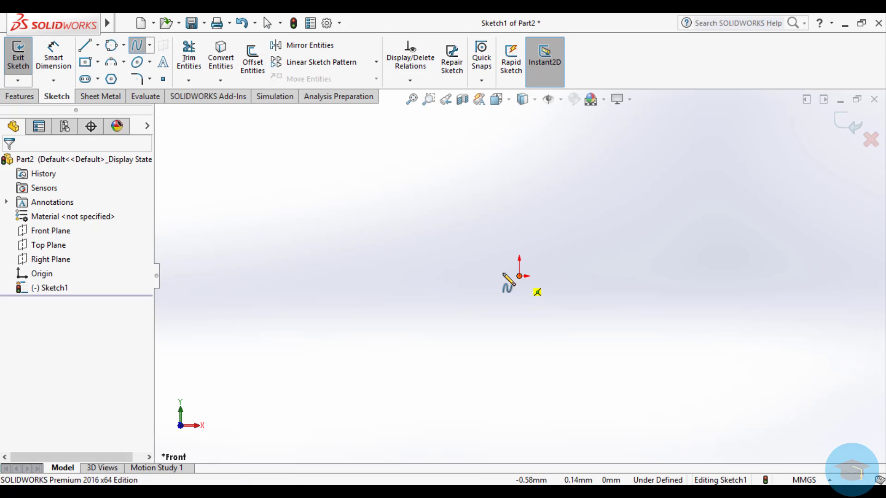
pyautogui.click(518, 276)
pyautogui.click(396, 191)
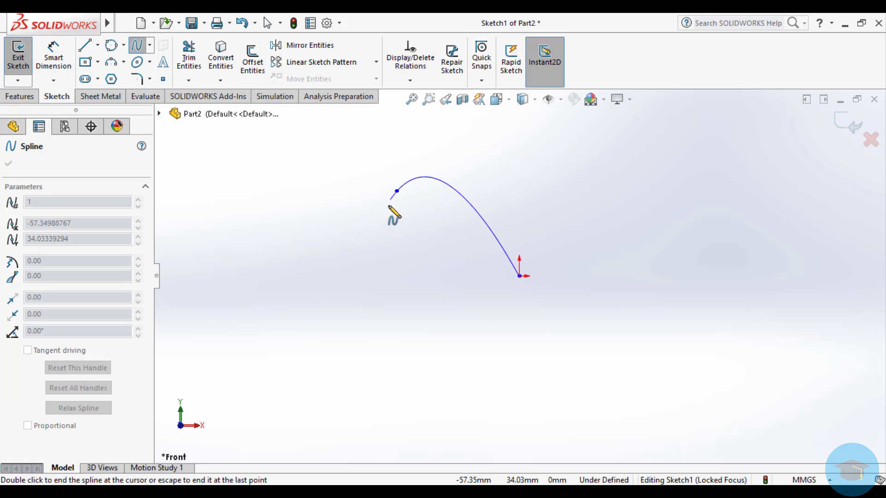
pyautogui.click(348, 288)
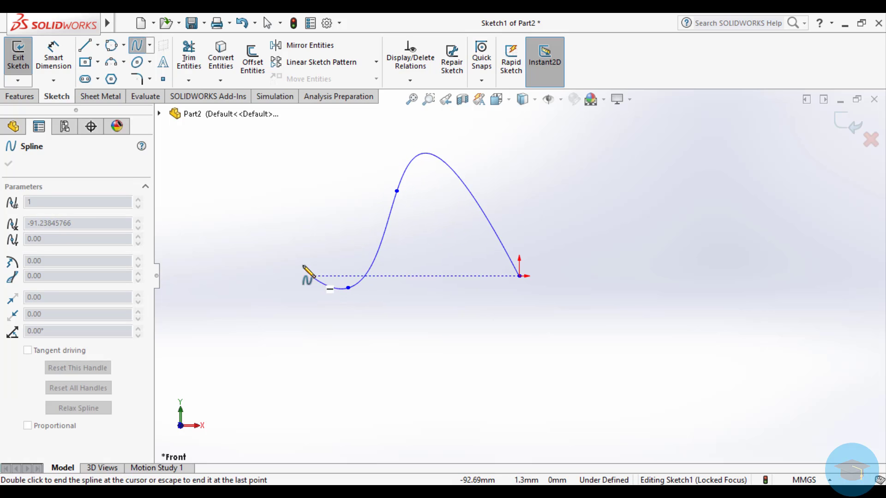
pyautogui.click(276, 218)
pyautogui.click(342, 196)
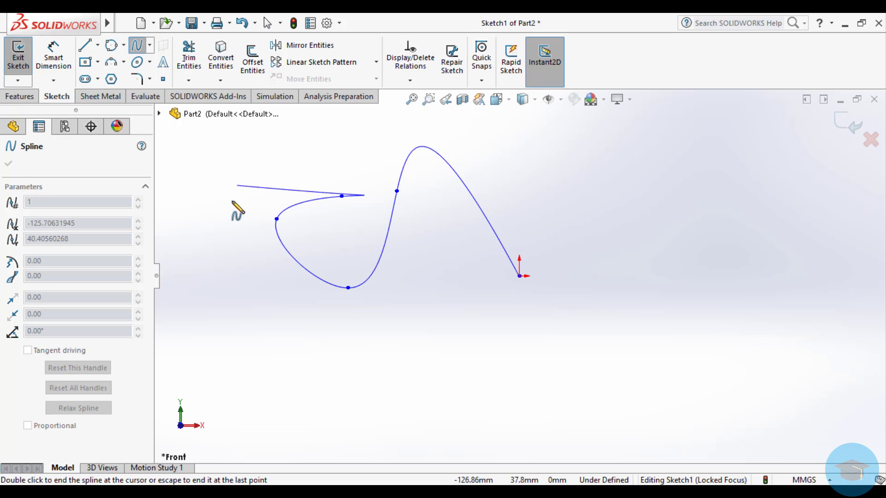
pyautogui.click(287, 141)
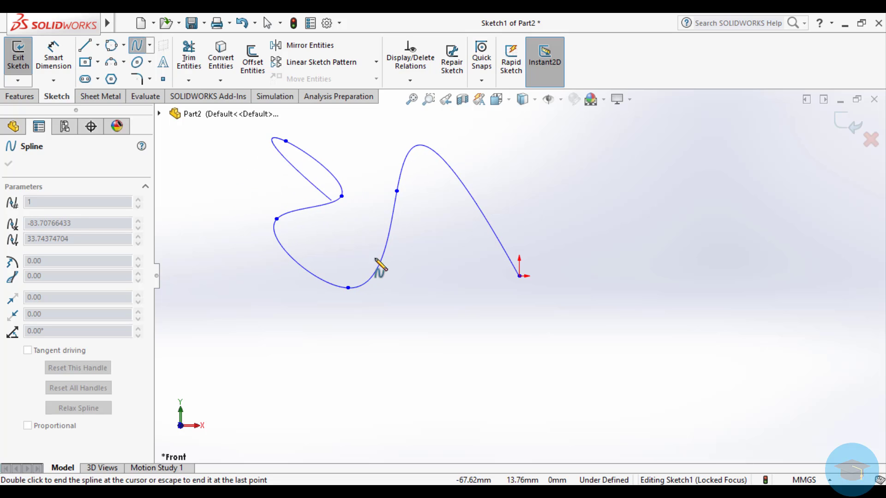
pyautogui.click(308, 366)
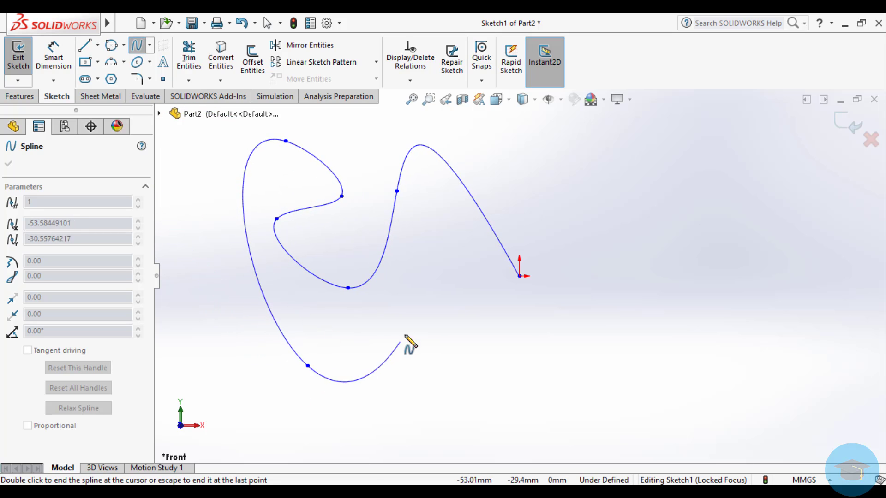
pyautogui.doubleClick(414, 312)
pyautogui.press('Escape')
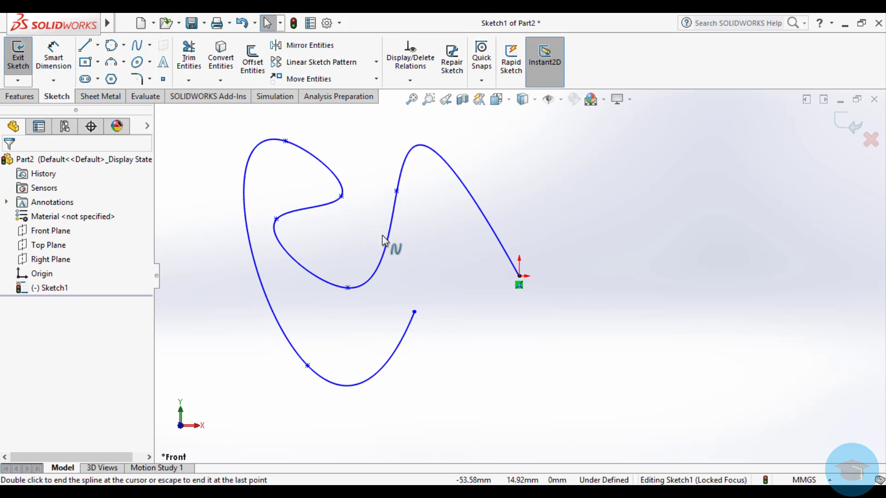
# Sketch a Bezier style spline to the right of the origin, running downward through five zigzagging control points.
pyautogui.click(149, 45)
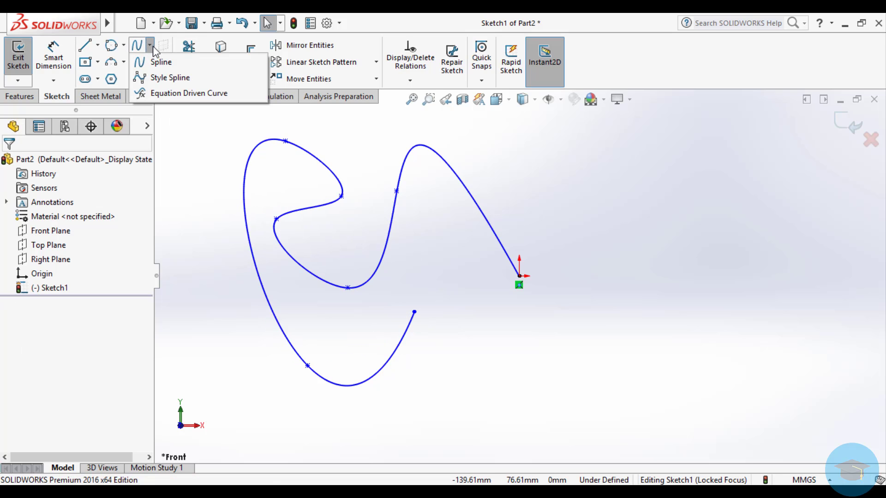
pyautogui.click(161, 78)
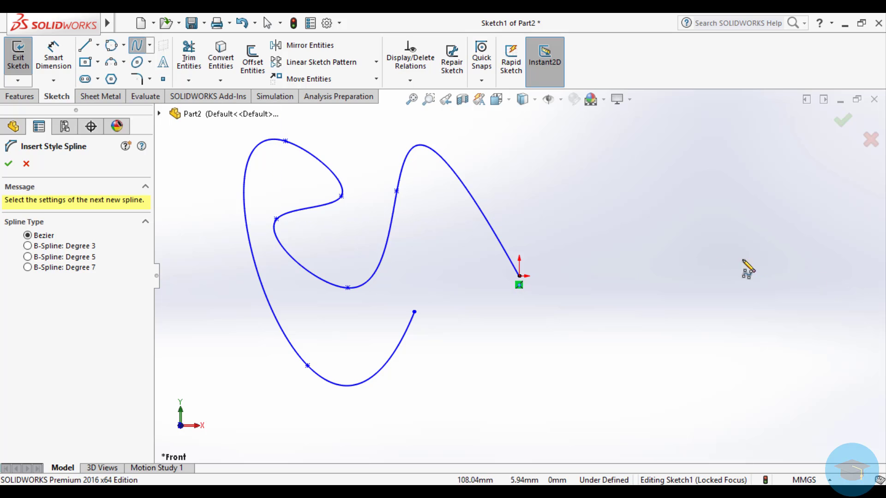
pyautogui.click(627, 177)
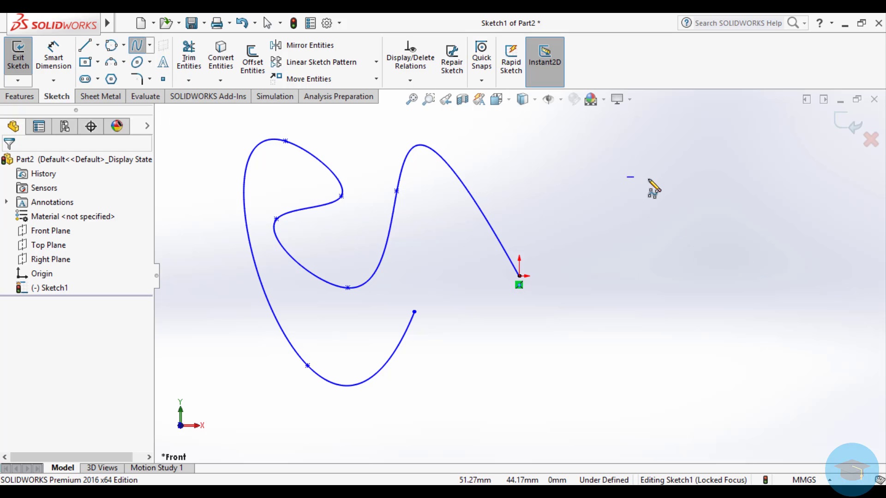
pyautogui.click(719, 258)
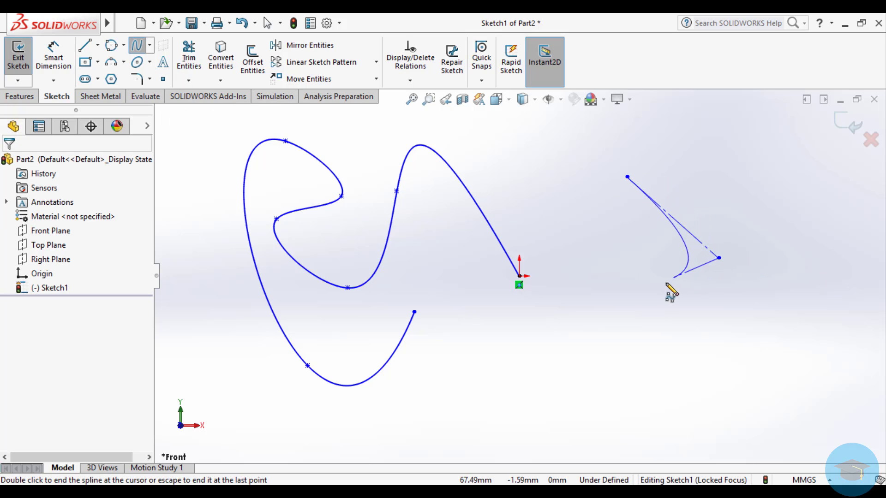
pyautogui.click(617, 306)
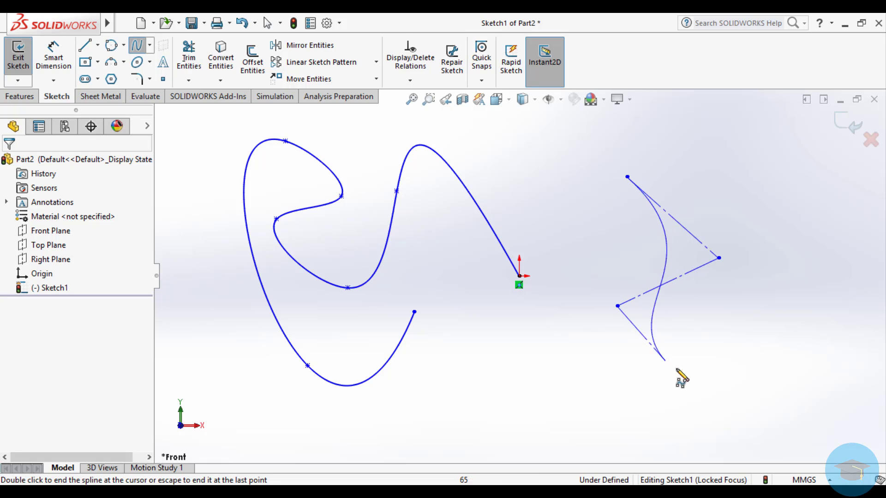
pyautogui.click(706, 389)
pyautogui.doubleClick(601, 434)
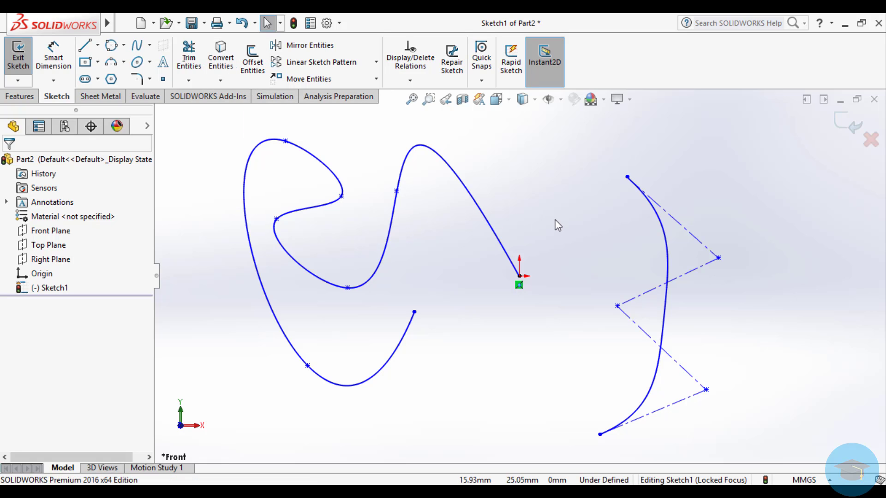
# Delete the spline and the style spline from the sketch.
pyautogui.hotkey('ctrl', 'a')
pyautogui.press('Delete')
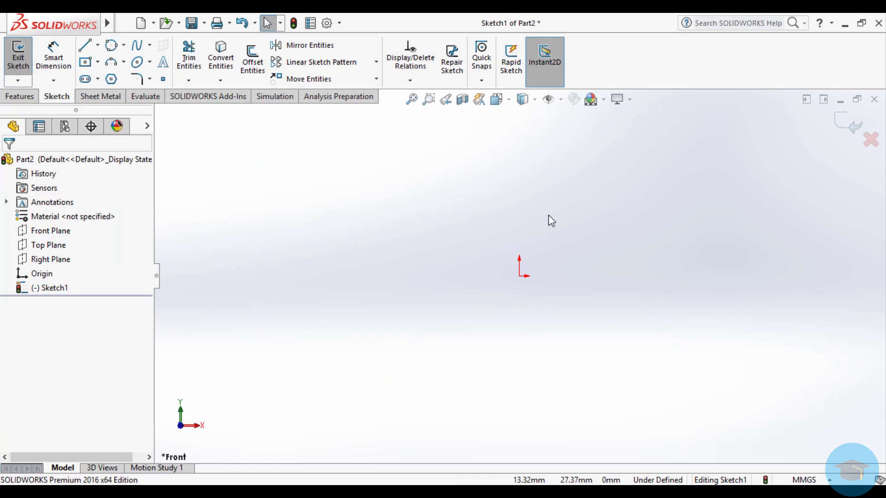